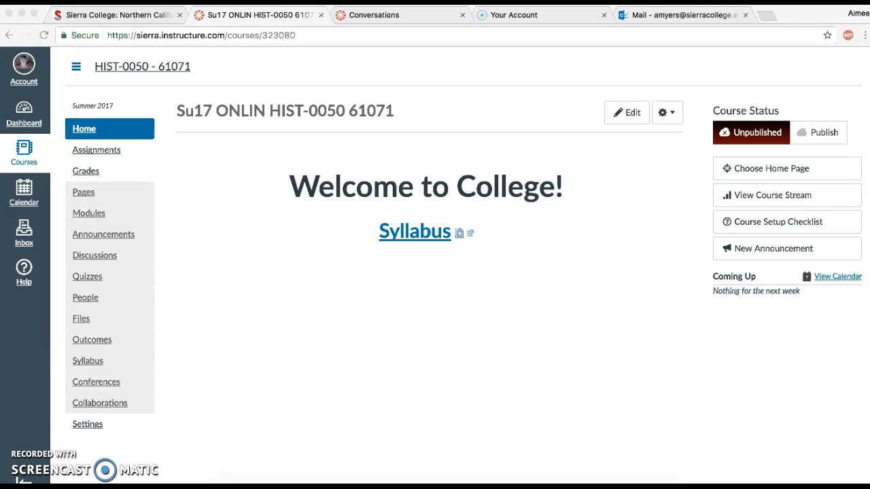
Step: Add Modules to the visible course navigation between Home and Assignments, and save the navigation settings
left_click(90, 423)
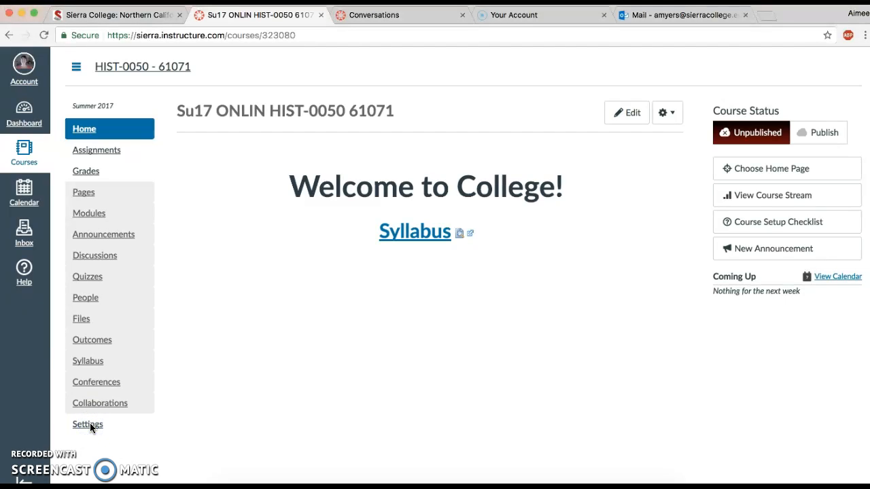
left_click(90, 424)
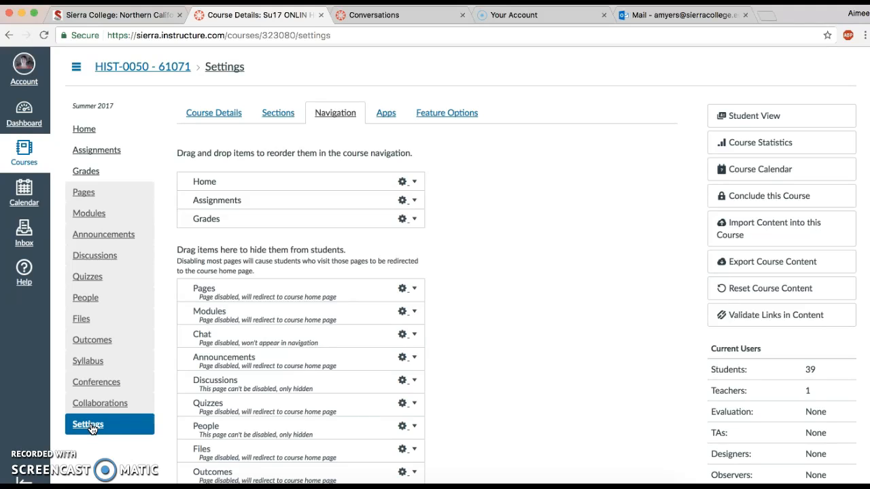
left_click_drag(195, 312, 194, 237)
left_click_drag(182, 286, 190, 207)
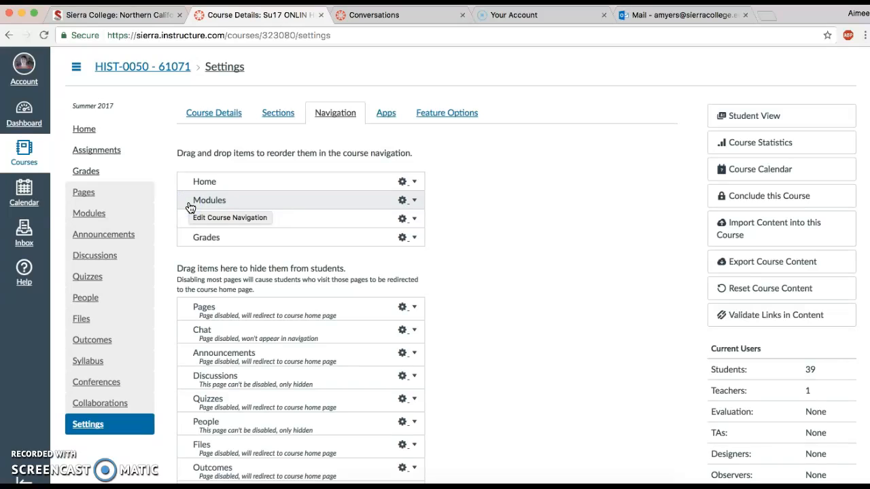
scroll(475, 319, "down", 5)
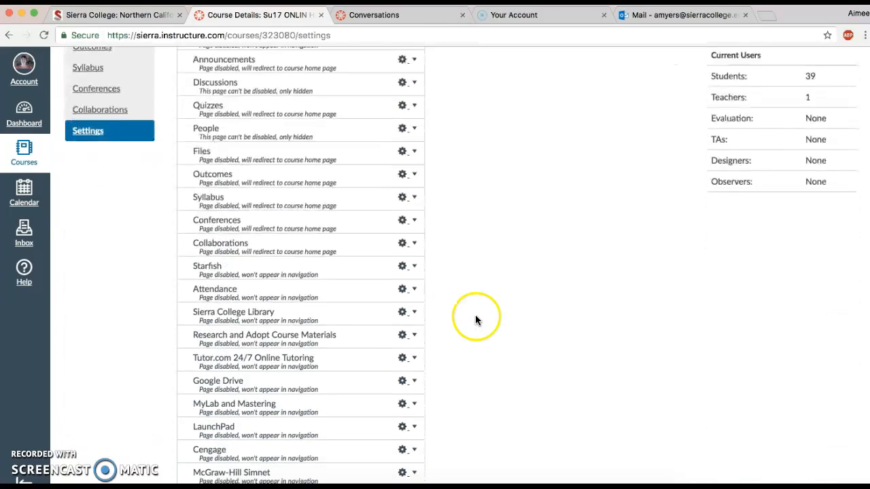
scroll(476, 316, "down", 2)
left_click(195, 455)
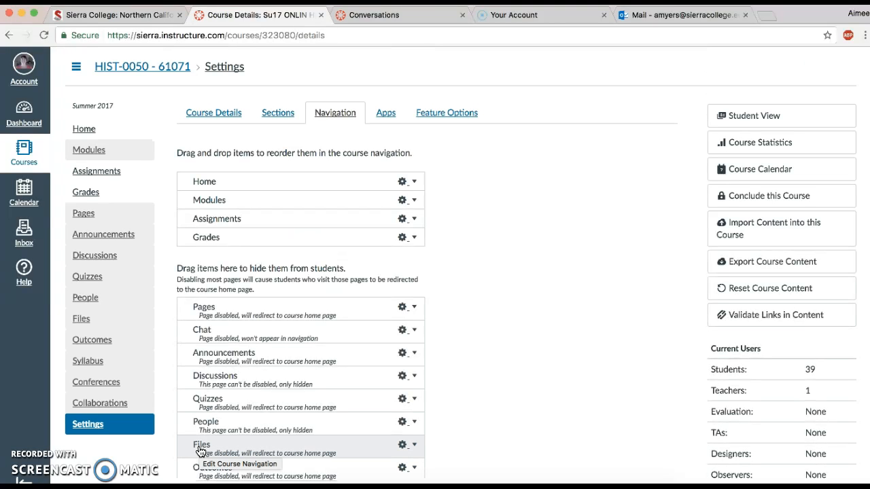
Step: Create a course module named "Links to Websites & Videos" on the Modules page
left_click(88, 150)
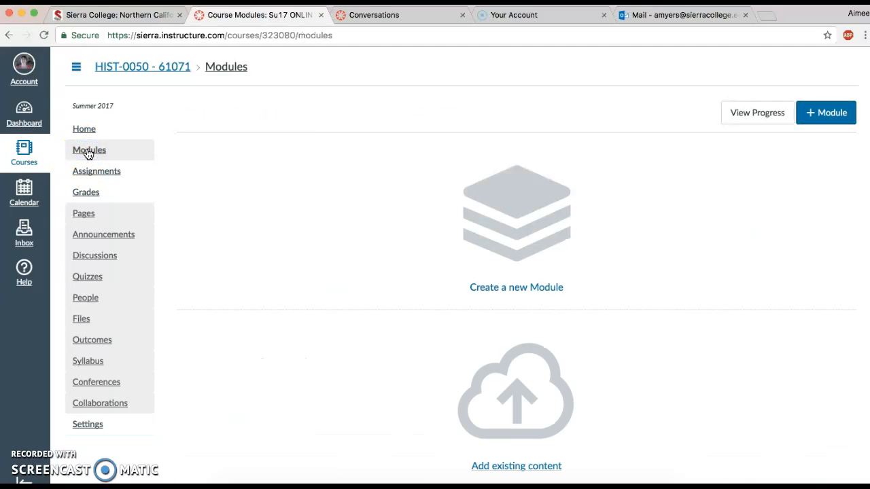
left_click(482, 216)
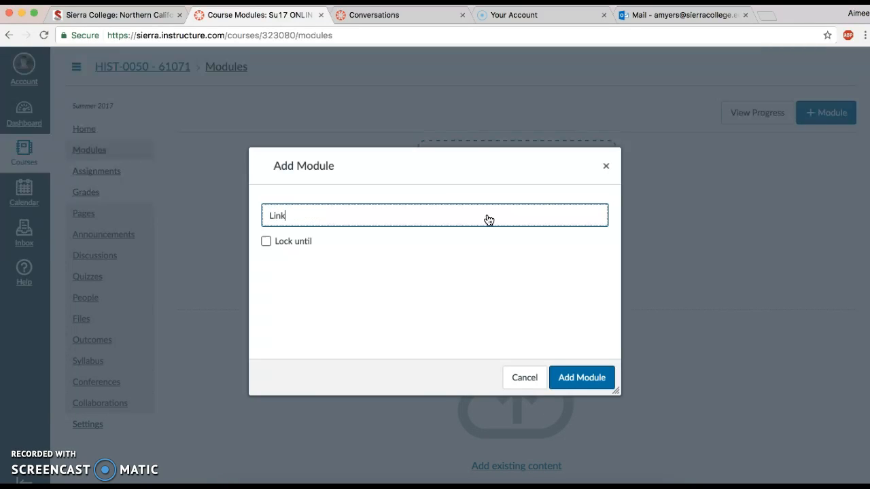
left_click(576, 380)
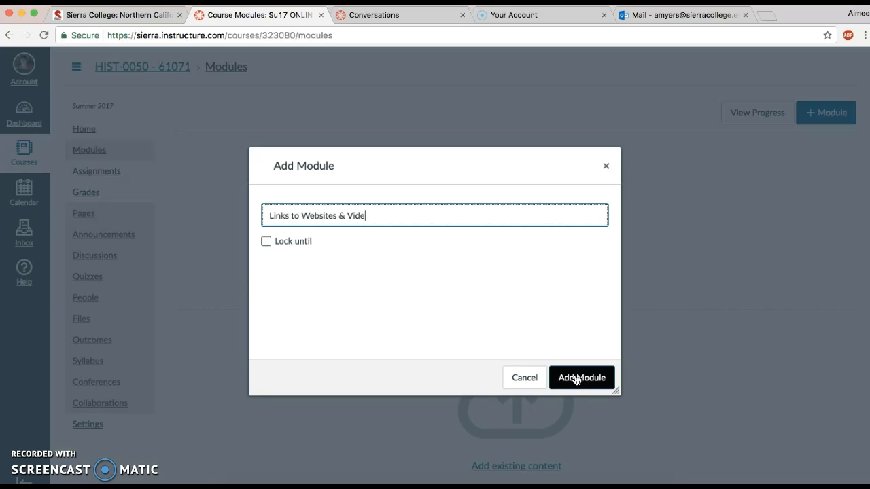
left_click(576, 379)
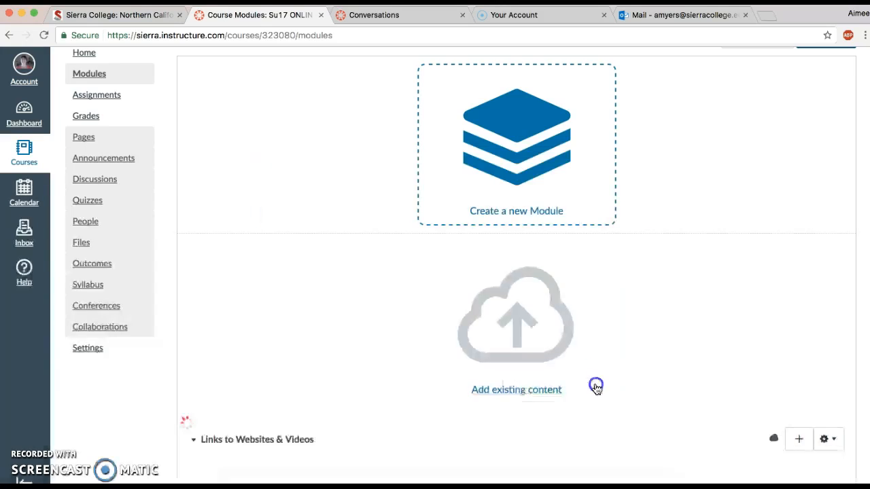
Step: Add a second module named "Class Handouts"
left_click(836, 112)
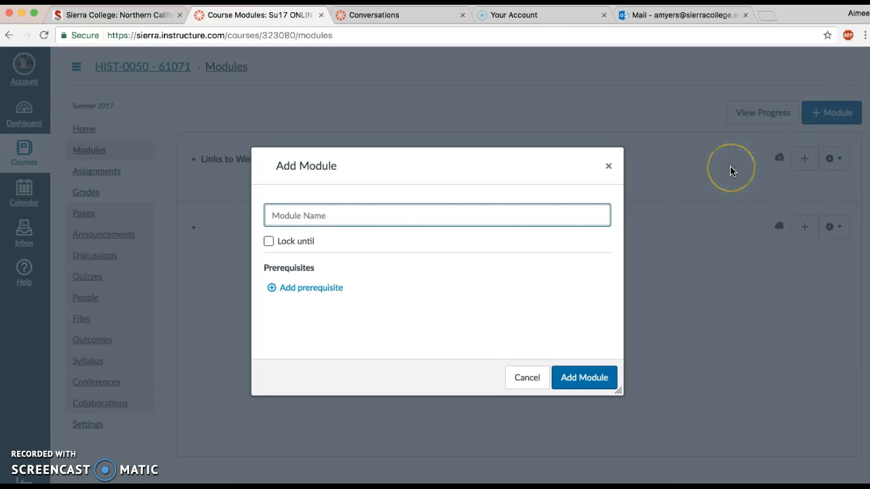
type("Class Handouts")
left_click(583, 381)
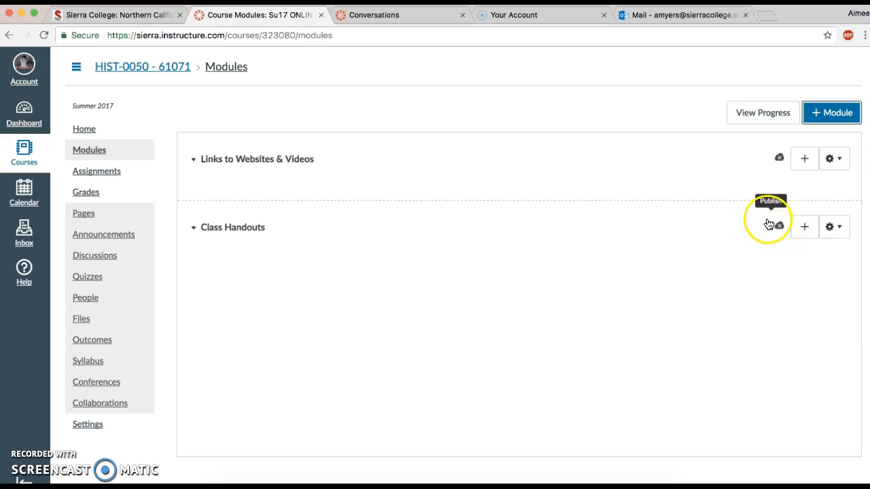
Step: Try to reorder the modules by moving Class Handouts above Links to Websites & Videos
left_click(216, 231)
left_click_drag(216, 230, 212, 182)
left_click(188, 265)
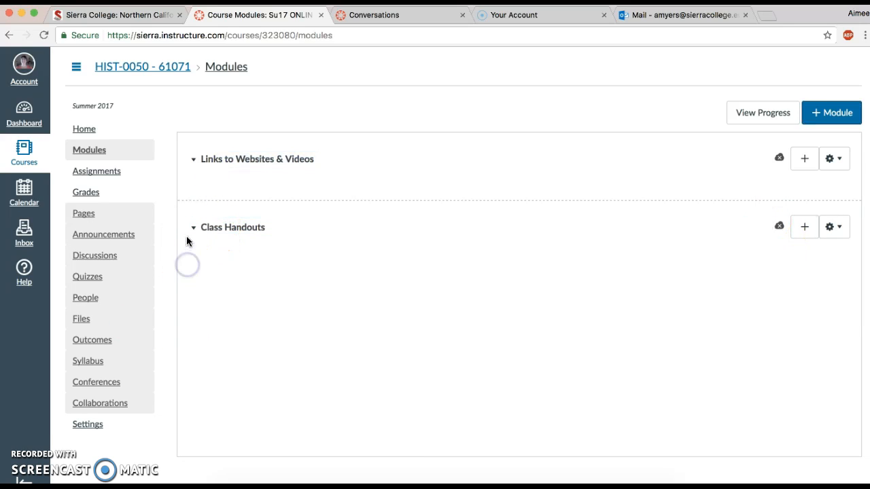
left_click_drag(193, 230, 189, 209)
left_click(194, 161)
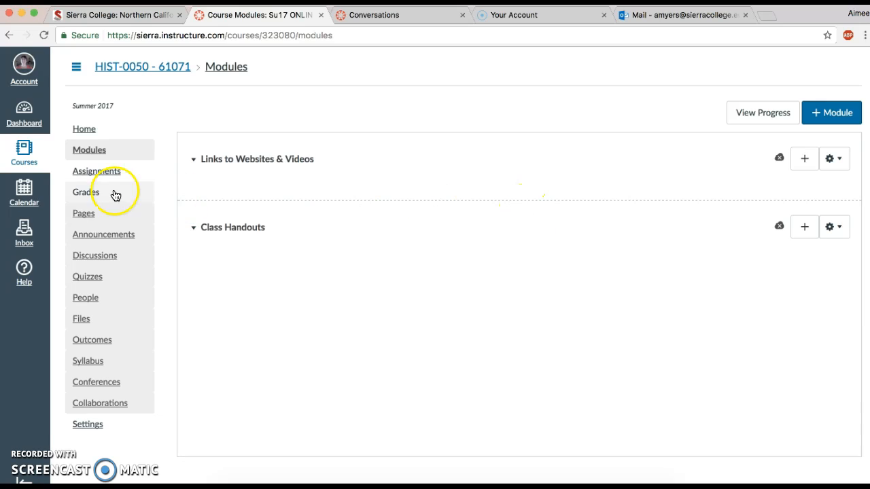
left_click_drag(181, 165, 179, 194)
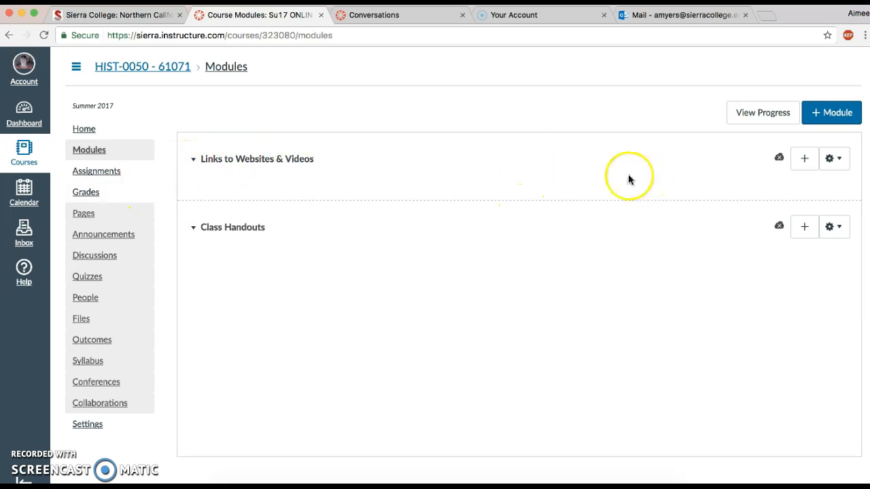
left_click(806, 159)
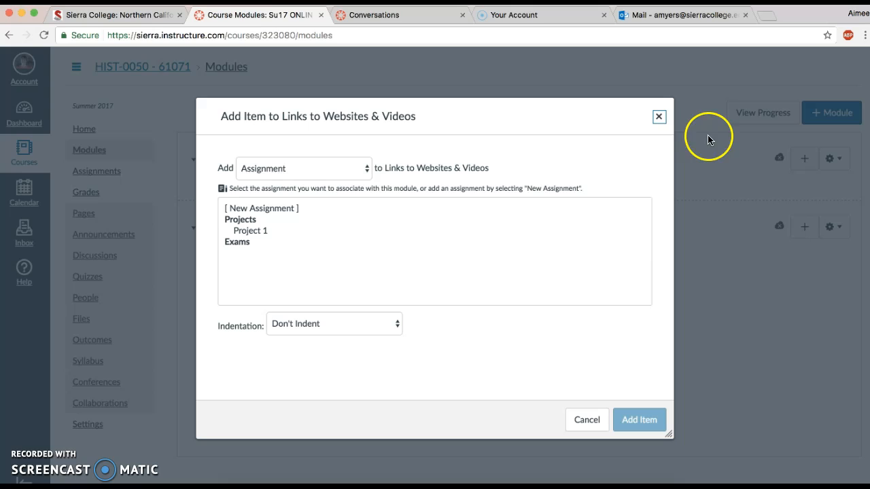
left_click(364, 169)
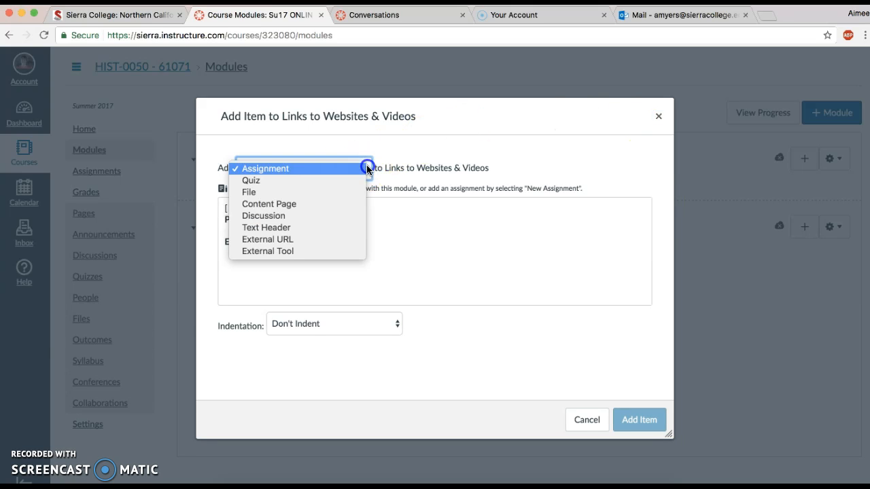
left_click(287, 242)
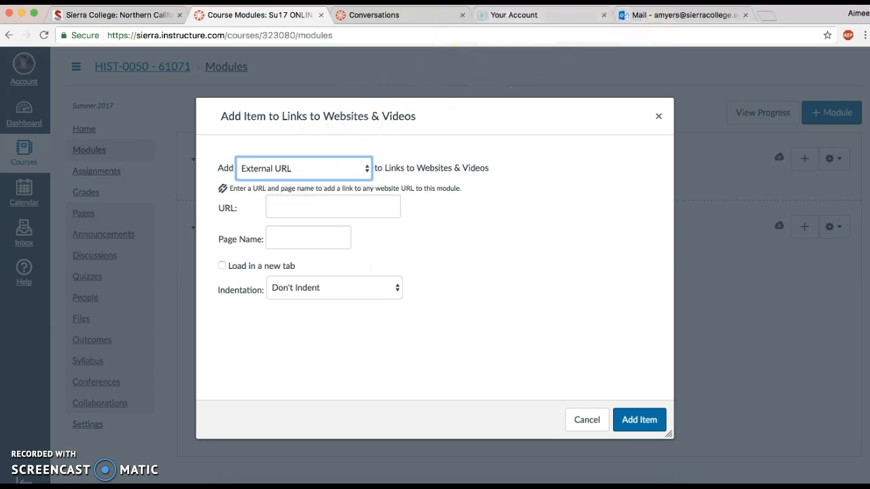
left_click(114, 14)
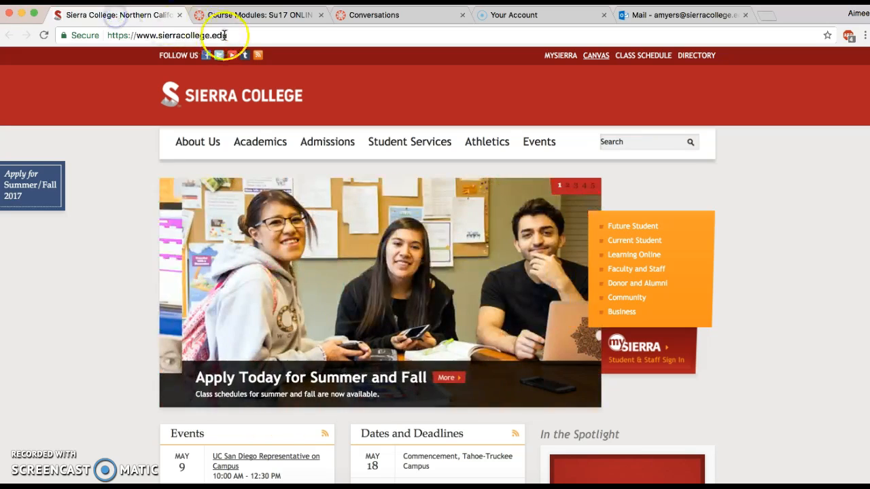
left_click(240, 36)
left_click(239, 35)
key("super+c")
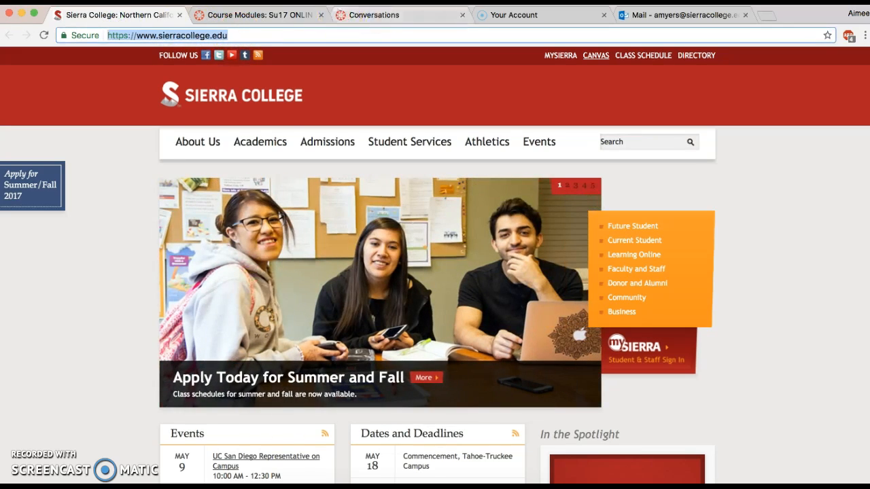
left_click(265, 17)
left_click(274, 207)
key("super+v")
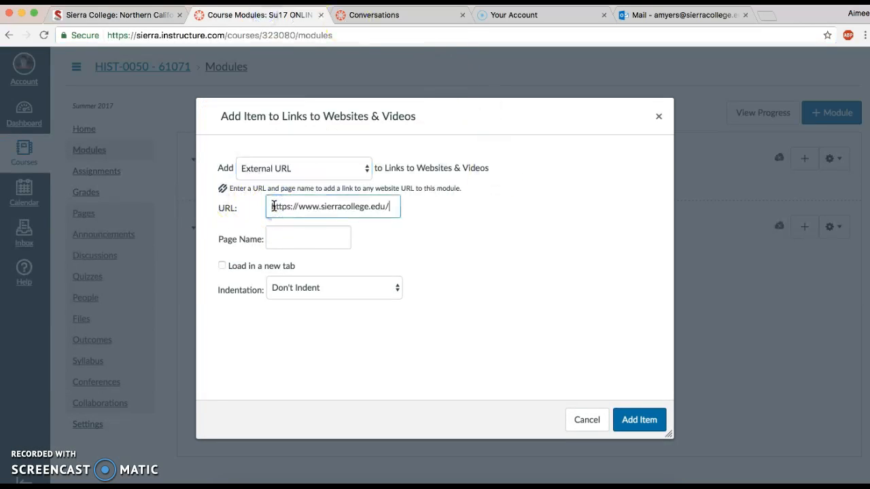
Step: Name the link page "Sierra College", set it to load in a new tab, and add it to the module
left_click(280, 238)
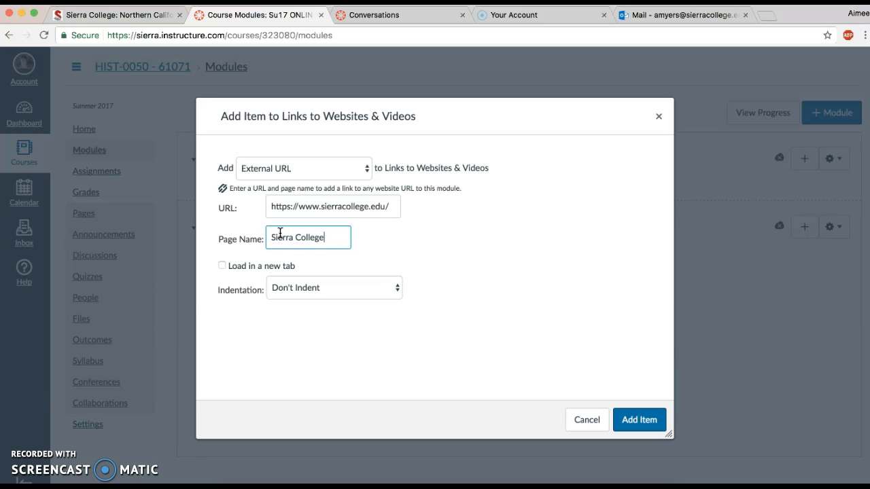
left_click(222, 266)
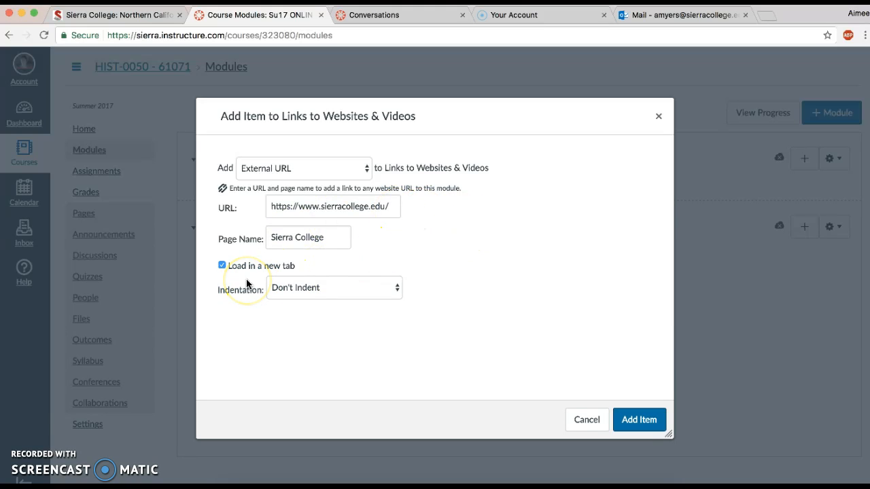
left_click(632, 421)
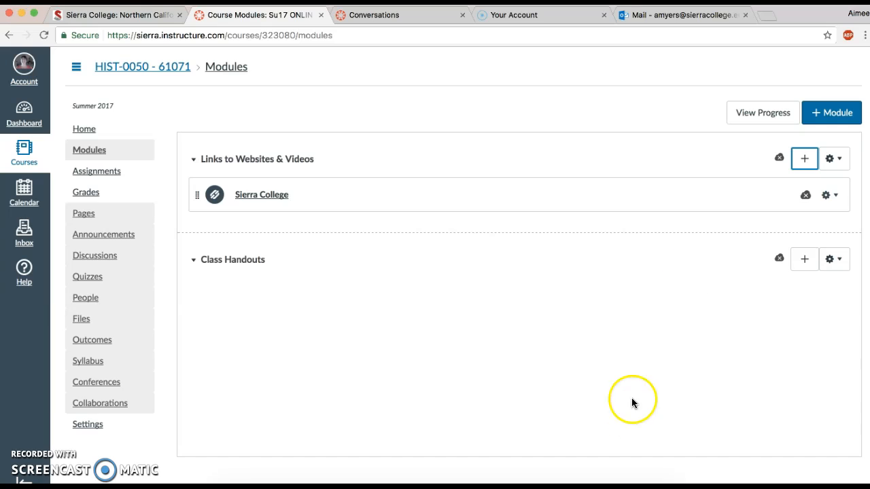
left_click(804, 161)
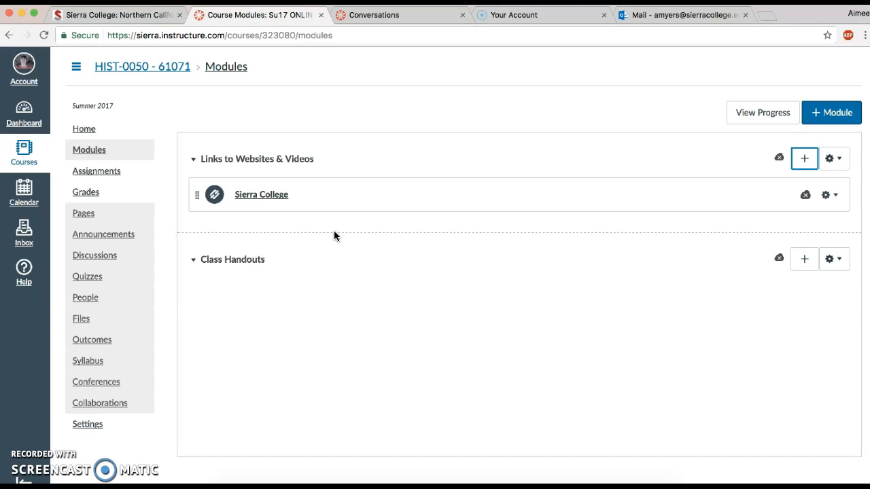
left_click(714, 243)
Step: Add the existing course file "51 - Sp17 - Syllabus Calendar.pages" to the Class Handouts module
left_click(804, 259)
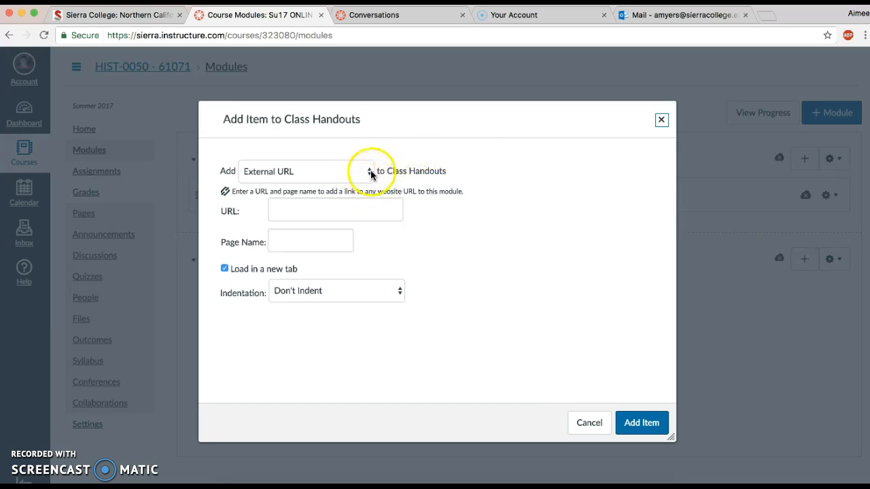
left_click(369, 171)
left_click(295, 125)
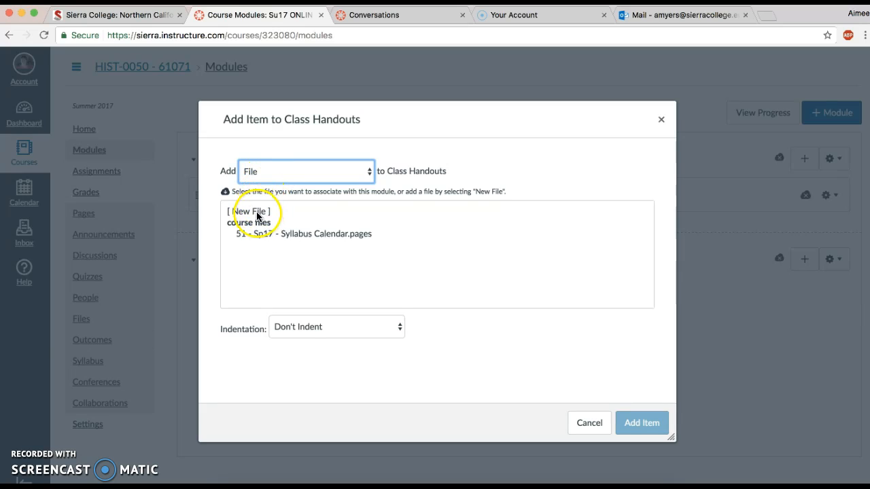
left_click(285, 234)
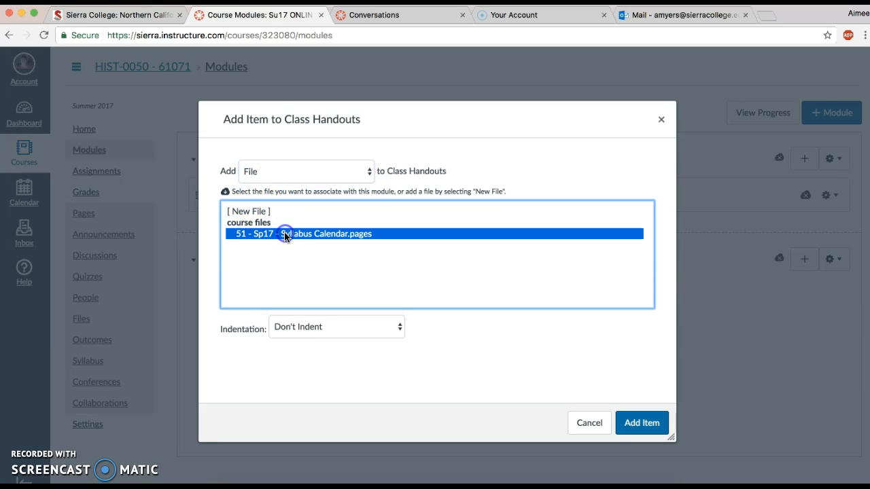
left_click(625, 422)
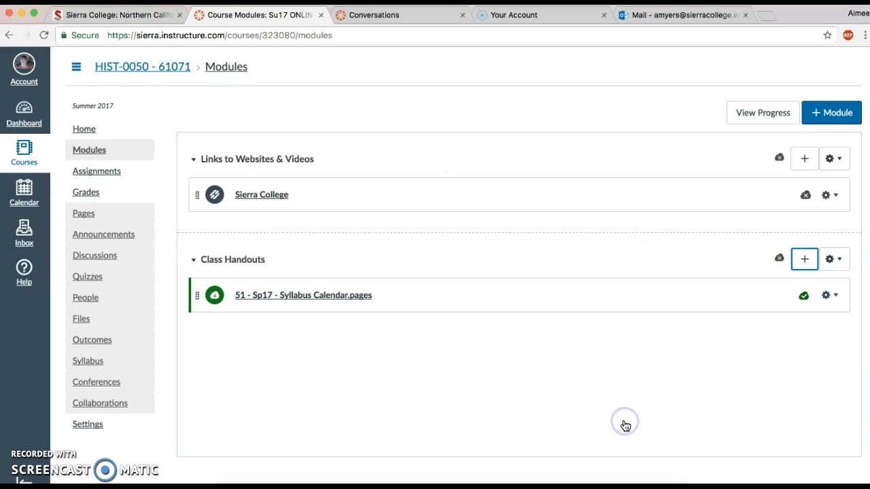
Step: Upload Scapegoat Notes from the Documents folder as a new file in course files and add it to Class Handouts
left_click(807, 260)
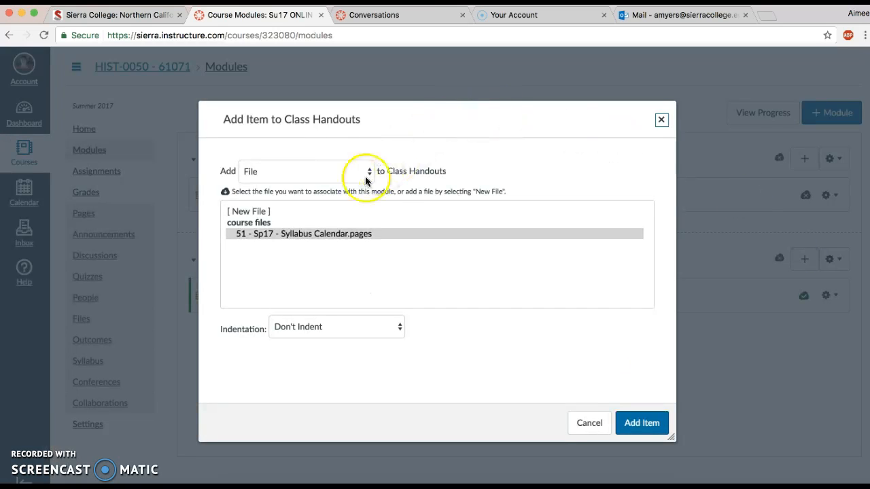
left_click(261, 212)
left_click(274, 325)
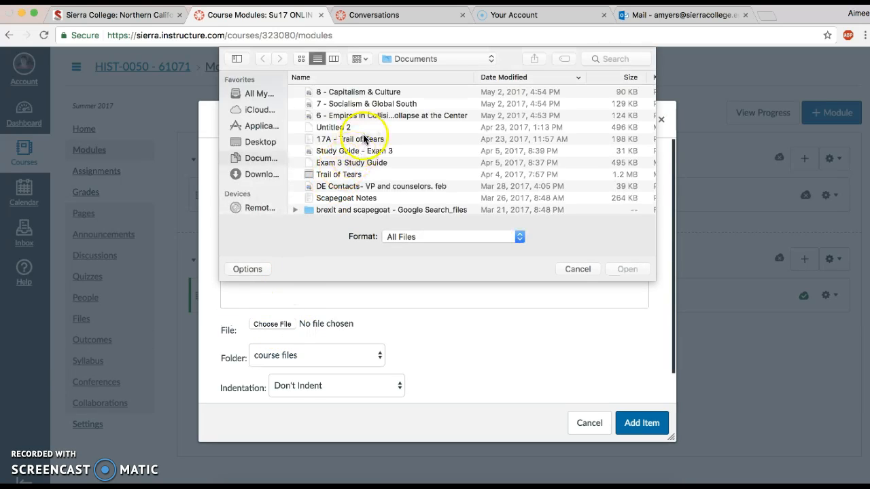
left_click(350, 198)
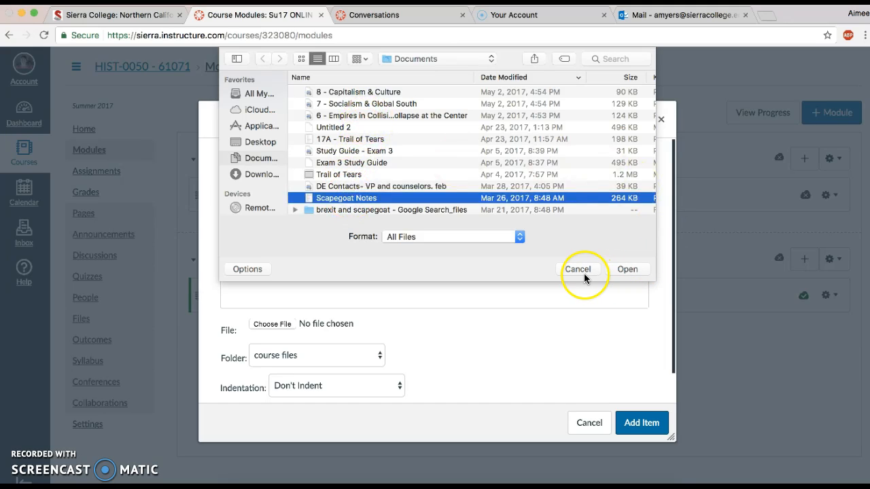
left_click(626, 269)
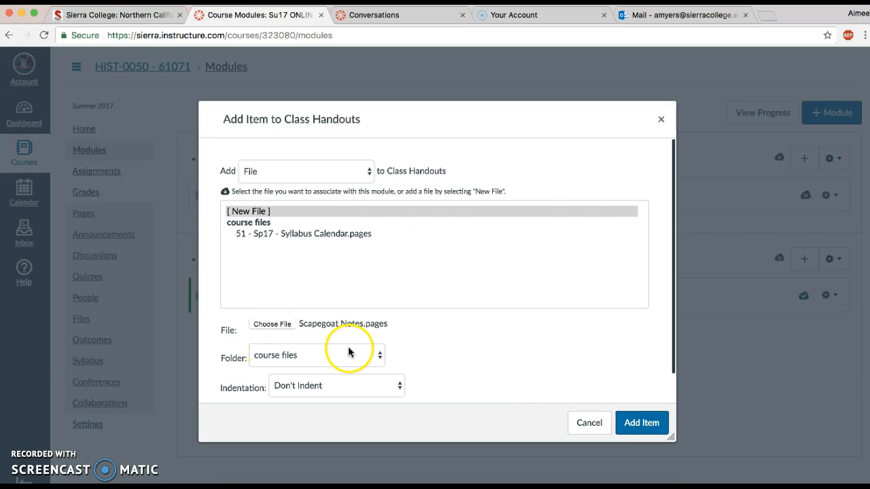
left_click(642, 423)
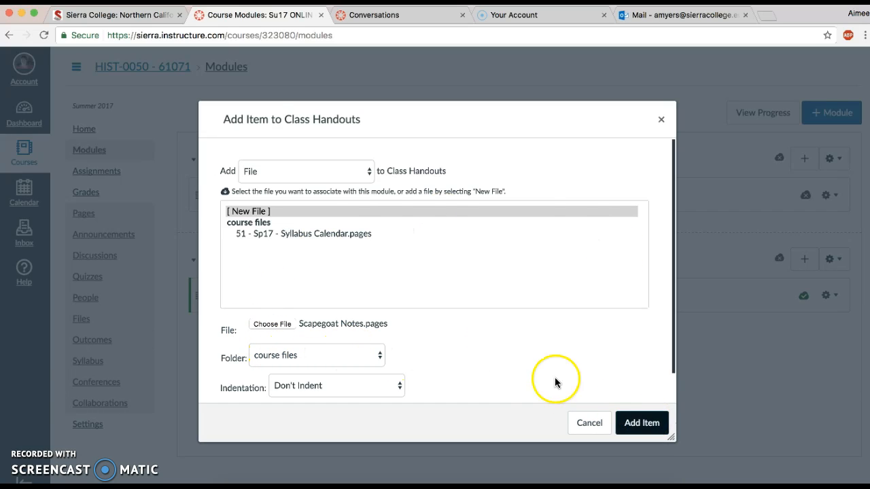
left_click(639, 422)
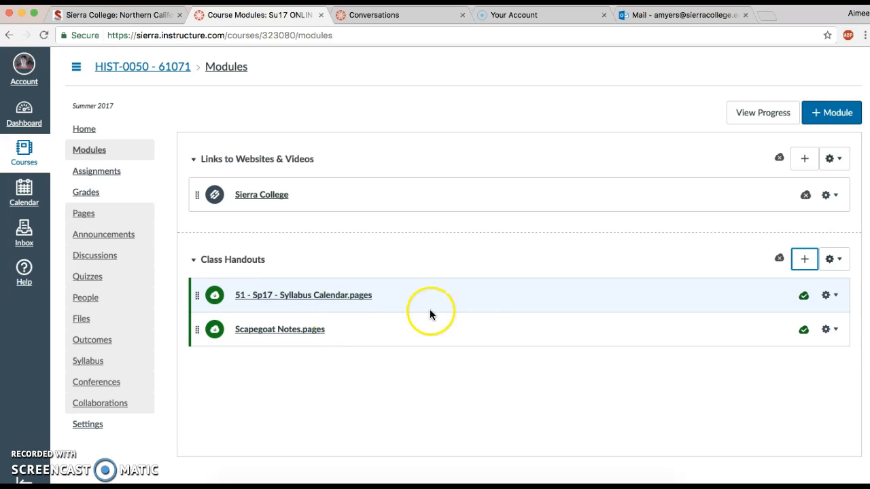
Step: Retitle the "51 - Sp17 - Syllabus Calendar.pages" item in Class Handouts as "Class Syllabus"
left_click(836, 295)
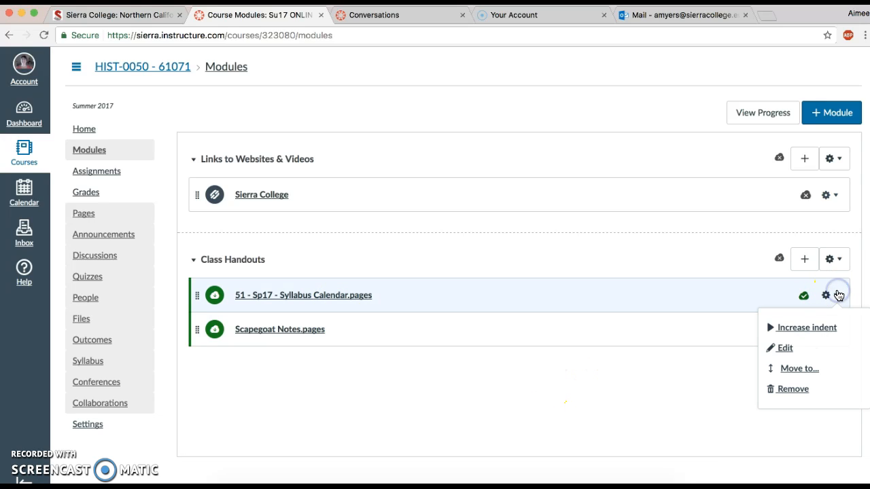
left_click(785, 348)
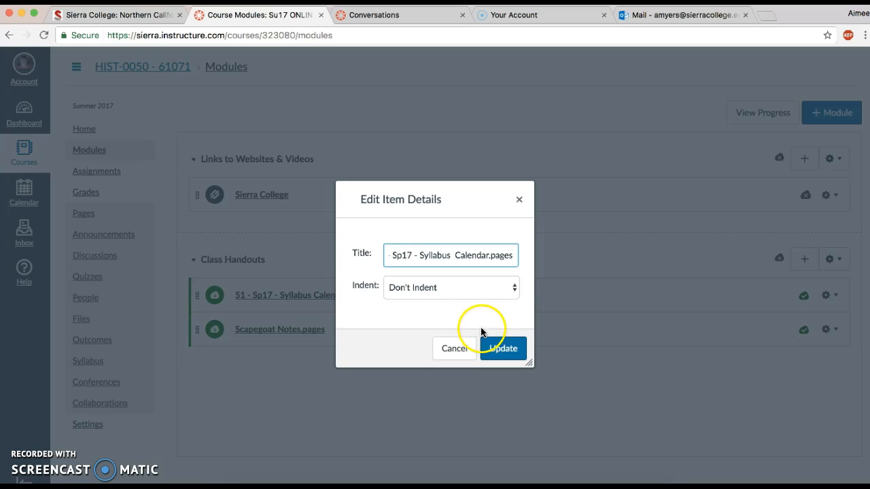
left_click_drag(390, 255, 542, 257)
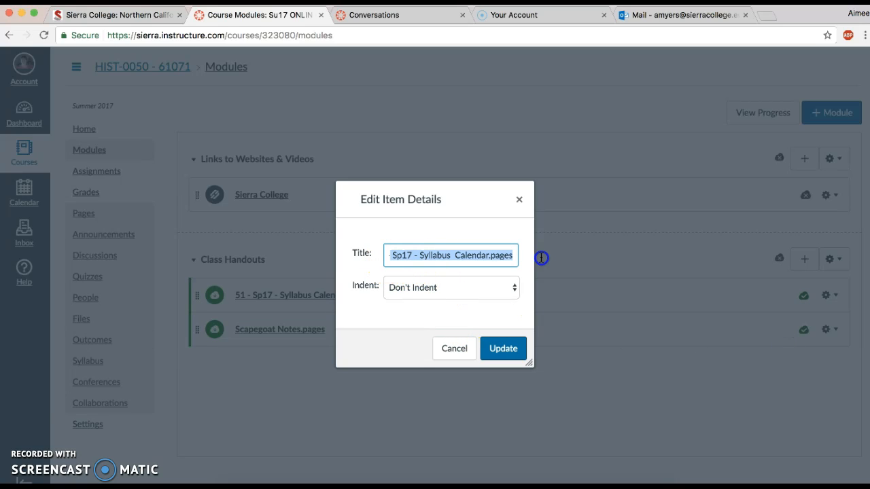
type("51 -")
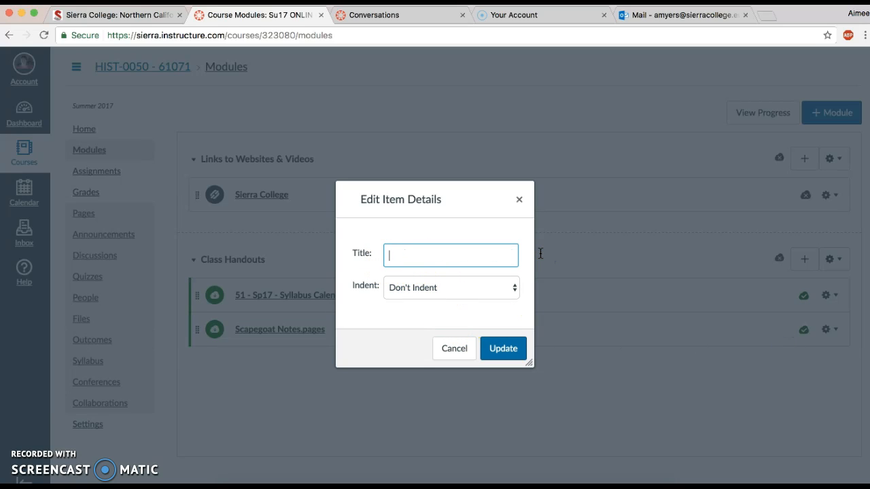
key("BackSpace")
key("BackSpace")
key("BackSpace")
type("Class Syllabus")
left_click(501, 350)
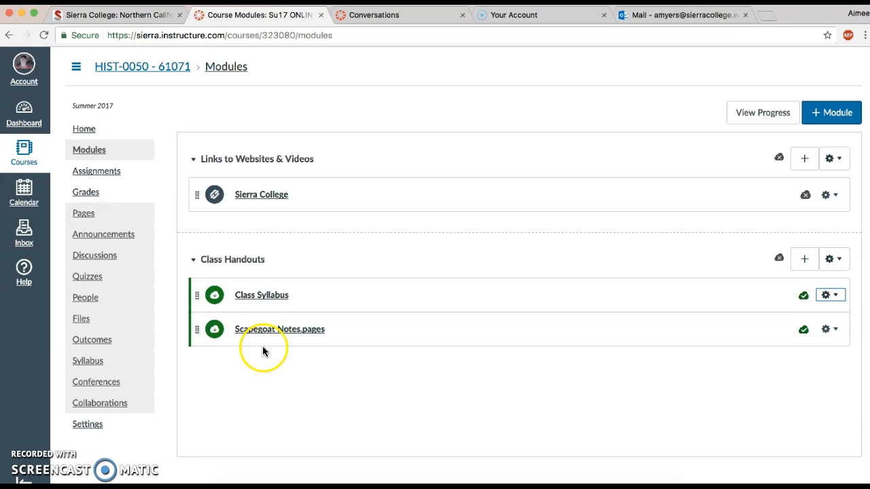
Step: Publish both the Links to Websites & Videos module and the Class Handouts module
left_click(780, 159)
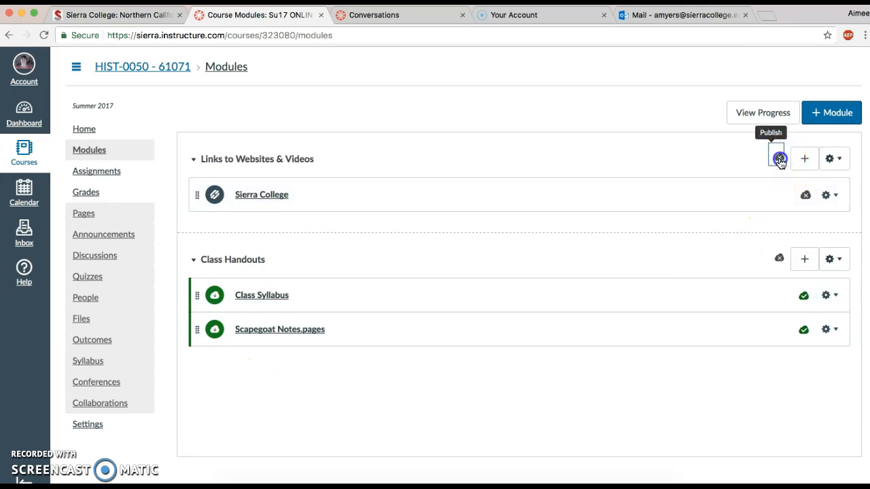
left_click(780, 259)
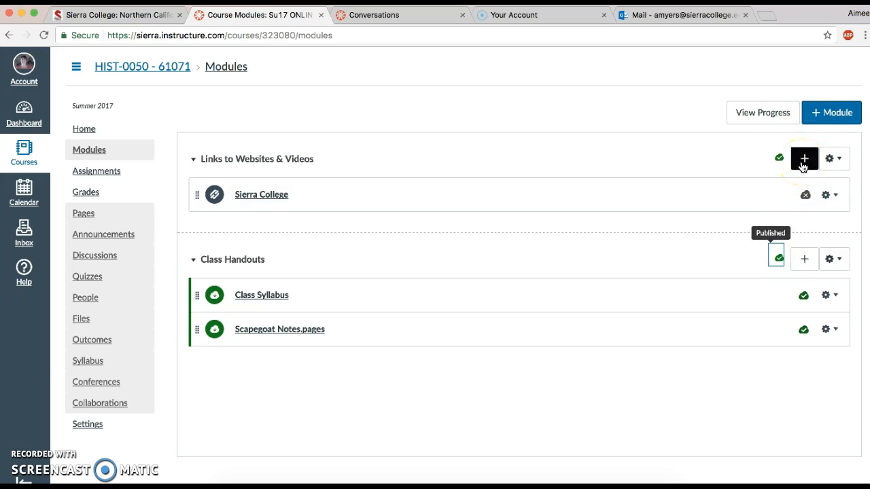
left_click(803, 160)
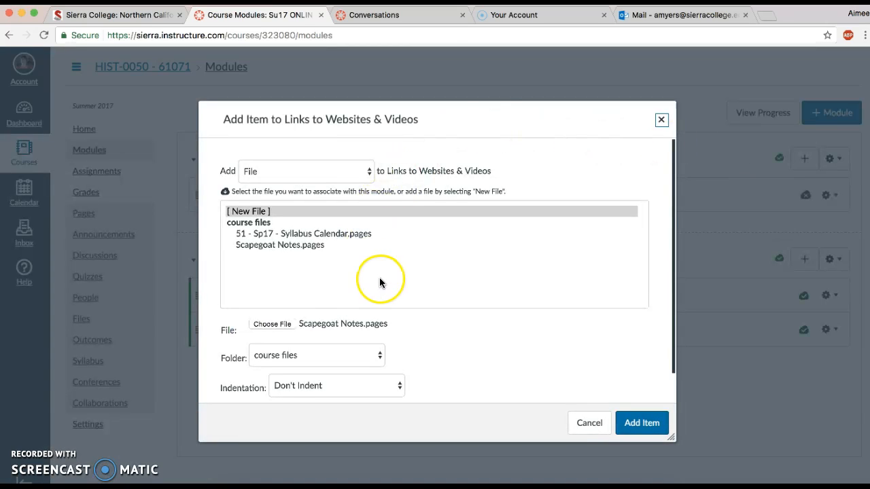
left_click(289, 315)
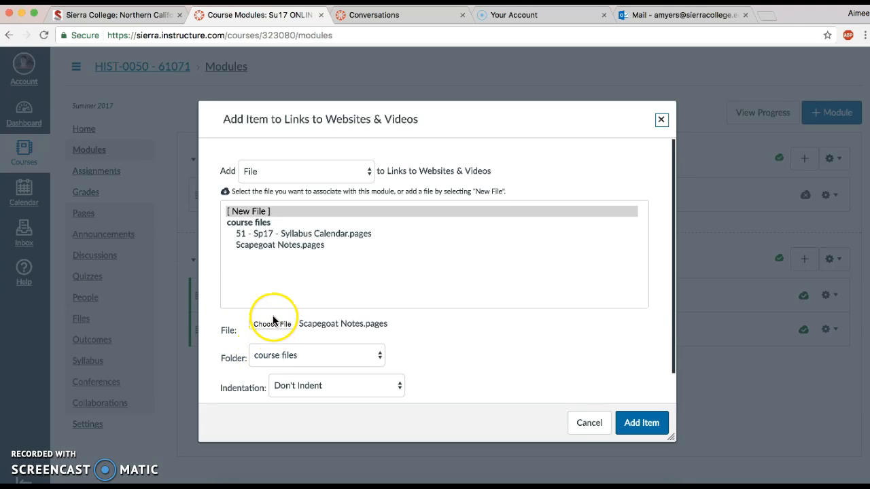
left_click(592, 422)
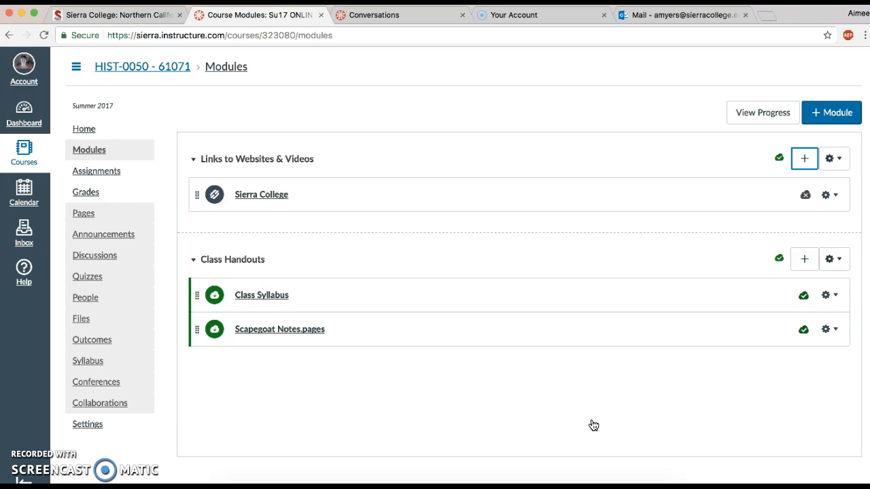
Step: Publish the Sierra College link item within the Links to Websites & Videos module
left_click(804, 162)
left_click(806, 195)
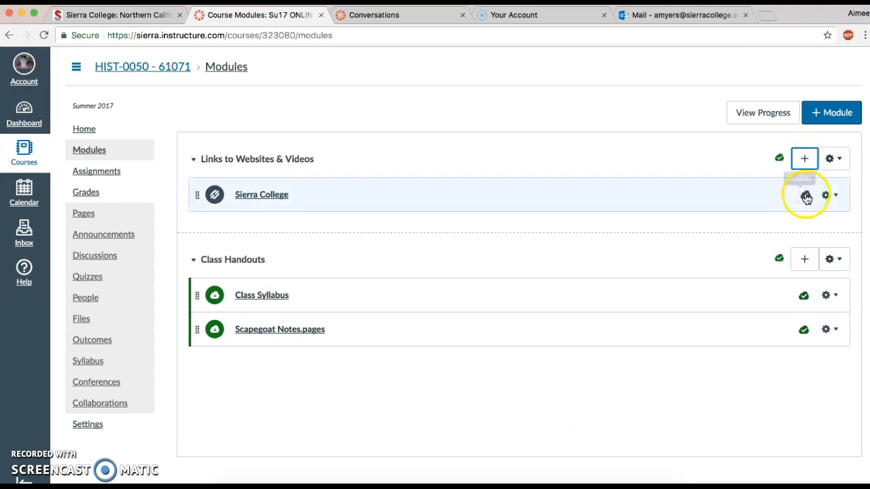
left_click(805, 158)
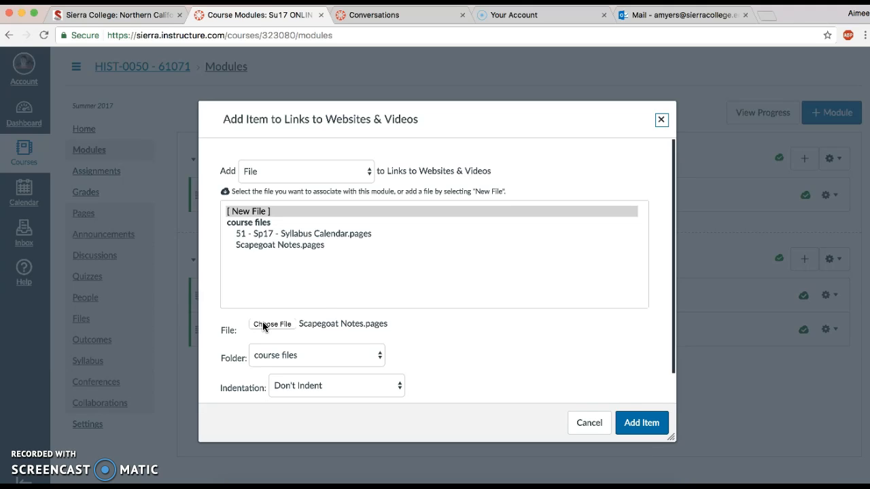
left_click(593, 425)
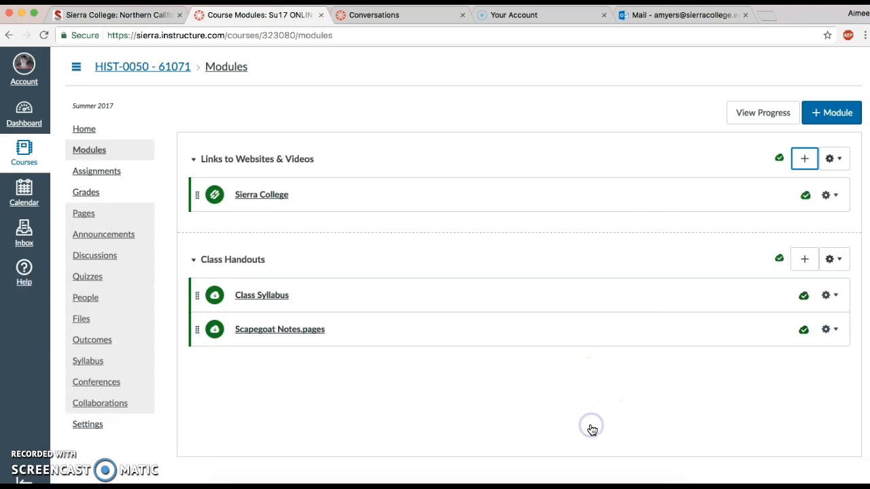